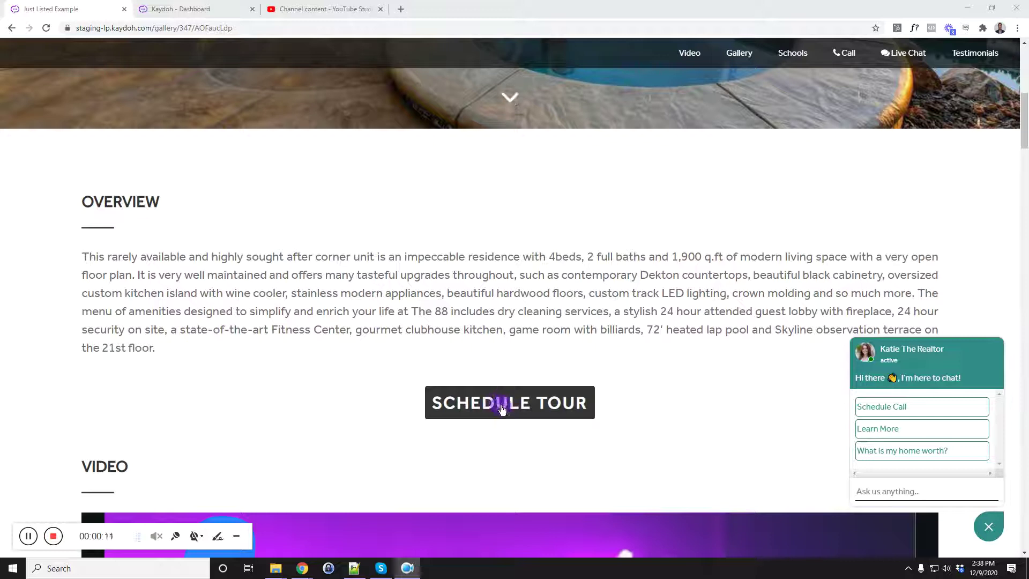
Step: Examine the Just Listed Example page's scheduling button, including inside an enlarged gallery photo, and close the photo
{"action": "scroll", "coordinate": [550, 406], "scroll_direction": "down", "scroll_amount": 18}
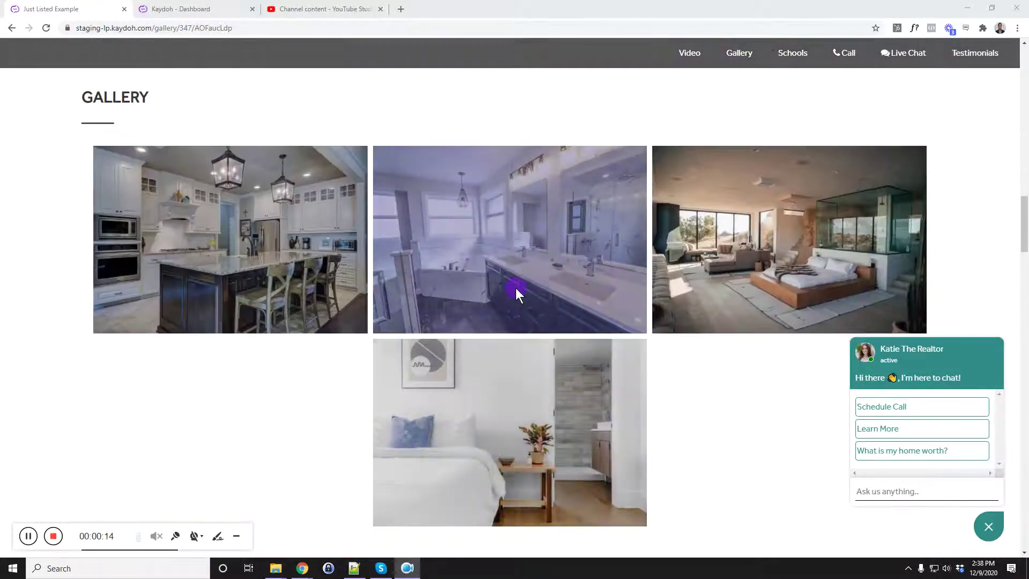
{"action": "left_click", "coordinate": [516, 287]}
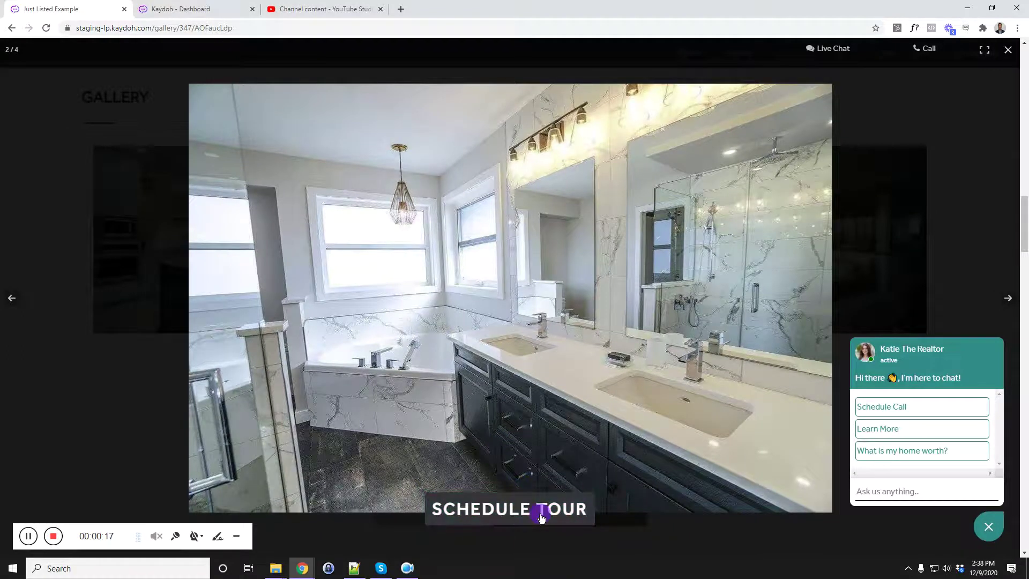
{"action": "left_click", "coordinate": [1007, 50]}
{"action": "scroll", "coordinate": [498, 432], "scroll_direction": "up", "scroll_amount": 4}
{"action": "scroll", "coordinate": [498, 432], "scroll_direction": "up", "scroll_amount": 15}
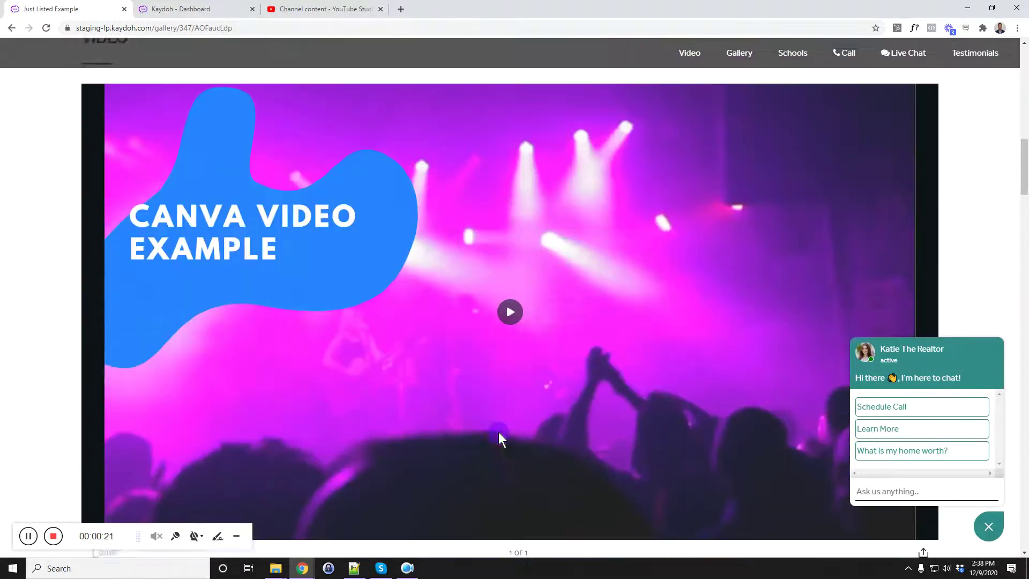
Step: Open the Tundra smart website for editing and check the Schedule Tour URL in its property configuration
{"action": "left_click", "coordinate": [198, 10]}
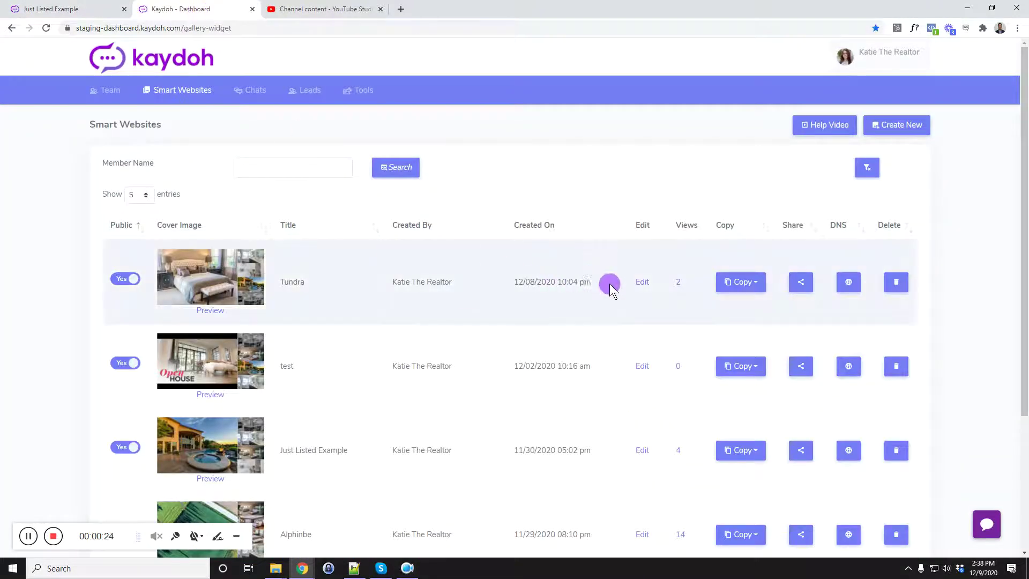
{"action": "left_click", "coordinate": [642, 283]}
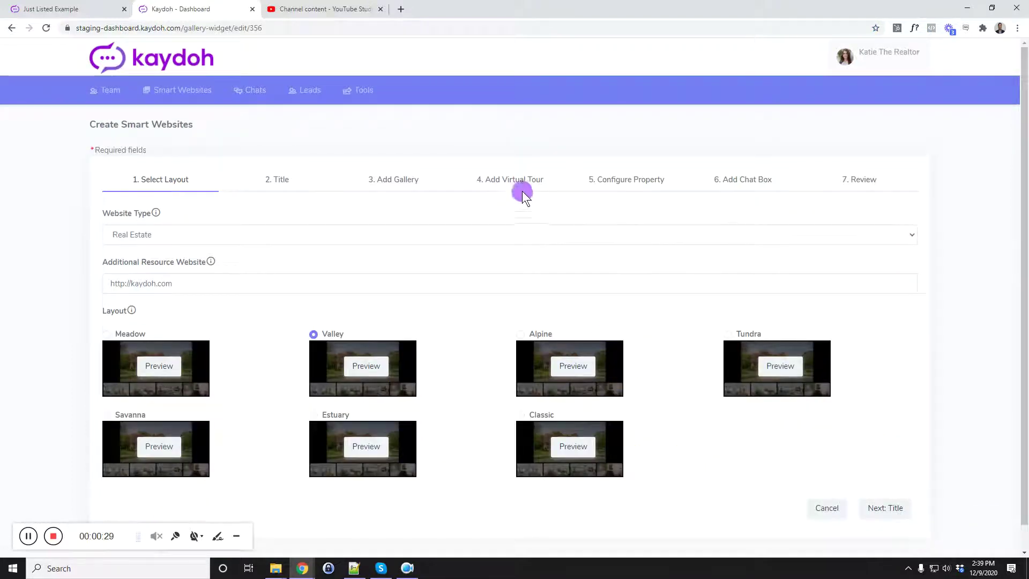
{"action": "left_click", "coordinate": [605, 184]}
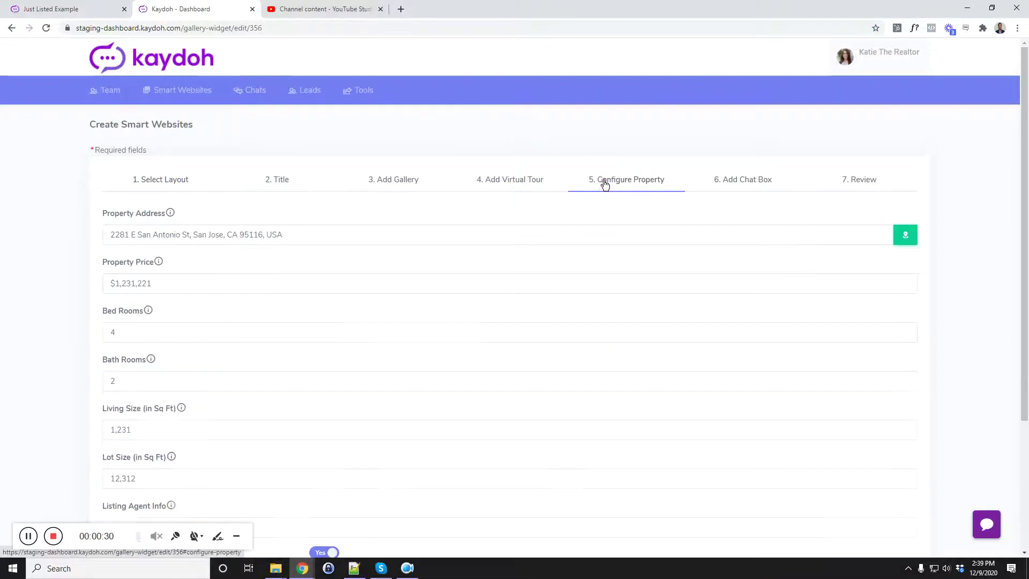
{"action": "scroll", "coordinate": [595, 185], "scroll_direction": "down", "scroll_amount": 3}
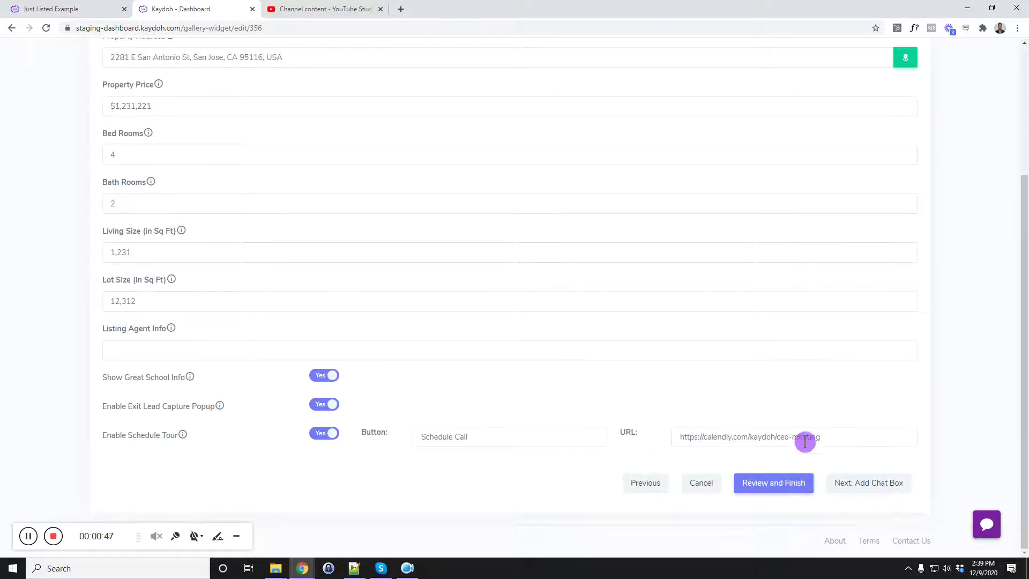
{"action": "left_click_drag", "start_coordinate": [840, 435], "coordinate": [676, 435]}
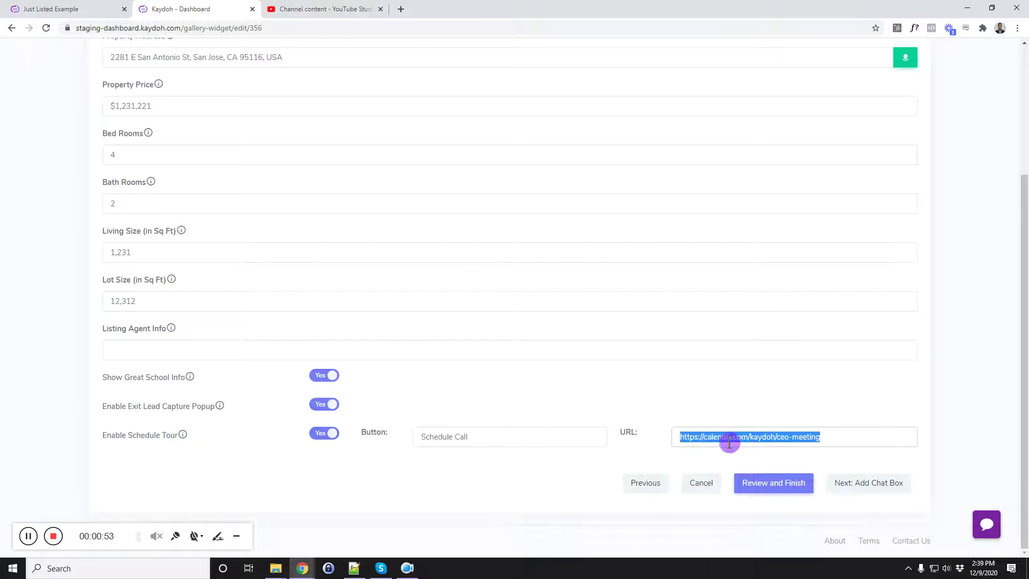
{"action": "scroll", "coordinate": [742, 437], "scroll_direction": "up", "scroll_amount": 3}
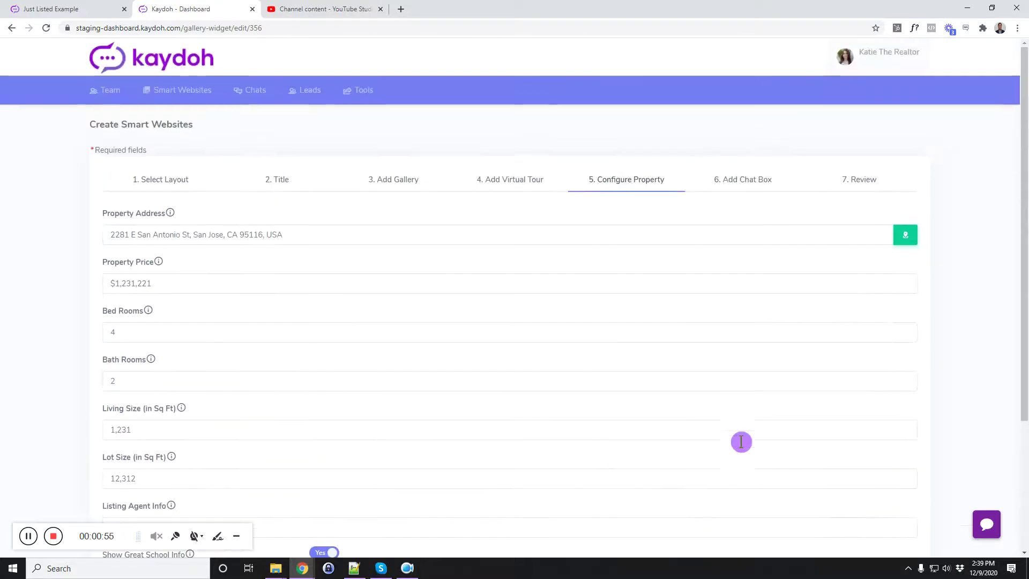
Step: Open the account settings and examine the default Calendar Link
{"action": "left_click", "coordinate": [898, 63]}
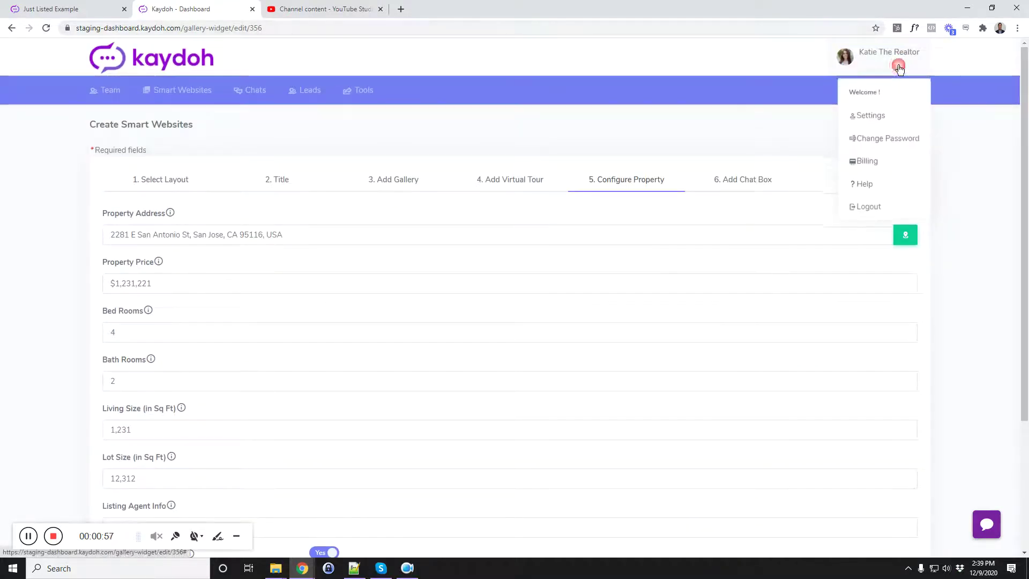
{"action": "left_click", "coordinate": [865, 107]}
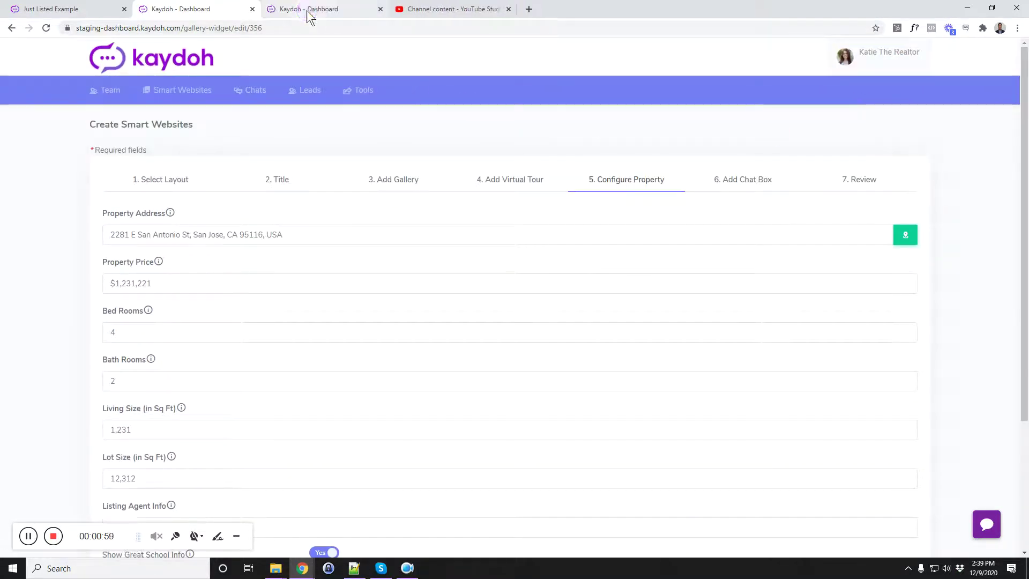
{"action": "left_click", "coordinate": [305, 10]}
{"action": "scroll", "coordinate": [526, 227], "scroll_direction": "down", "scroll_amount": 5}
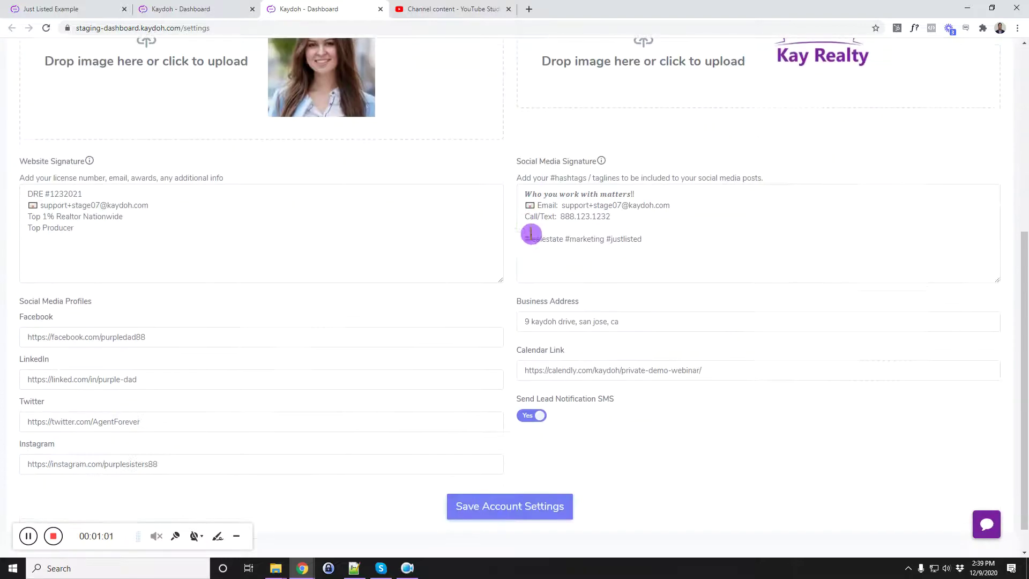
{"action": "scroll", "coordinate": [533, 156], "scroll_direction": "up", "scroll_amount": 5}
{"action": "scroll", "coordinate": [477, 246], "scroll_direction": "down", "scroll_amount": 7}
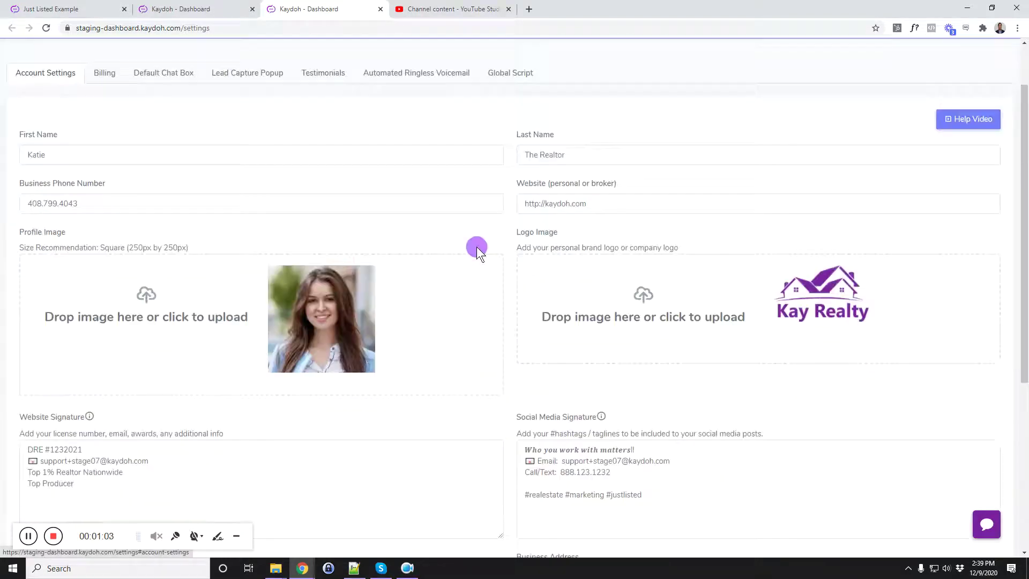
{"action": "left_click_drag", "start_coordinate": [524, 312], "coordinate": [558, 320]}
{"action": "left_click_drag", "start_coordinate": [751, 342], "coordinate": [504, 338]}
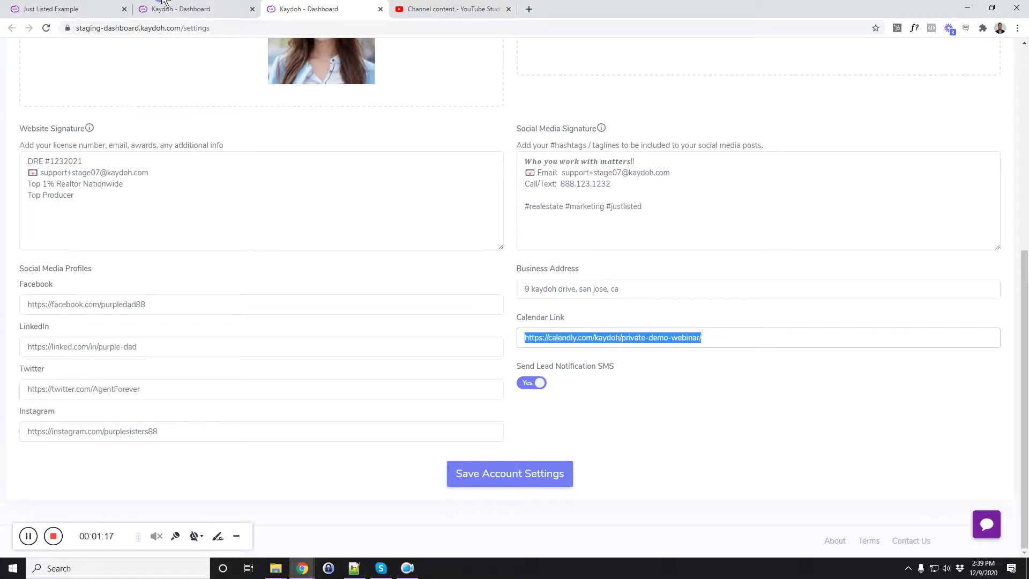
Step: Change the Tundra website's Schedule Tour button label to "Schedule Phone Call" and check its URL
{"action": "left_click", "coordinate": [178, 9]}
{"action": "scroll", "coordinate": [232, 209], "scroll_direction": "down", "scroll_amount": 1}
{"action": "scroll", "coordinate": [232, 209], "scroll_direction": "down", "scroll_amount": 3}
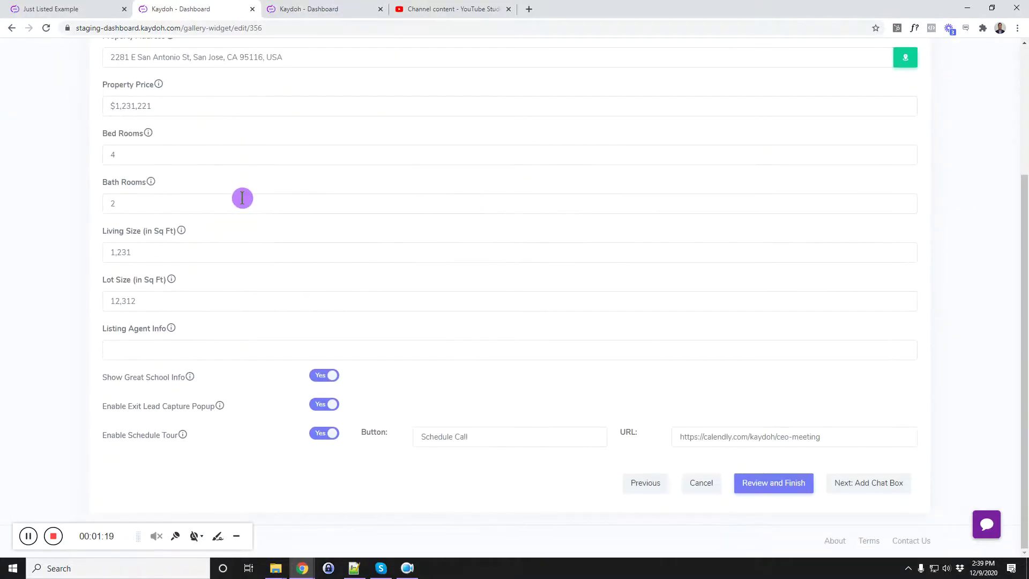
{"action": "scroll", "coordinate": [241, 197], "scroll_direction": "up", "scroll_amount": 3}
{"action": "scroll", "coordinate": [616, 183], "scroll_direction": "down", "scroll_amount": 3}
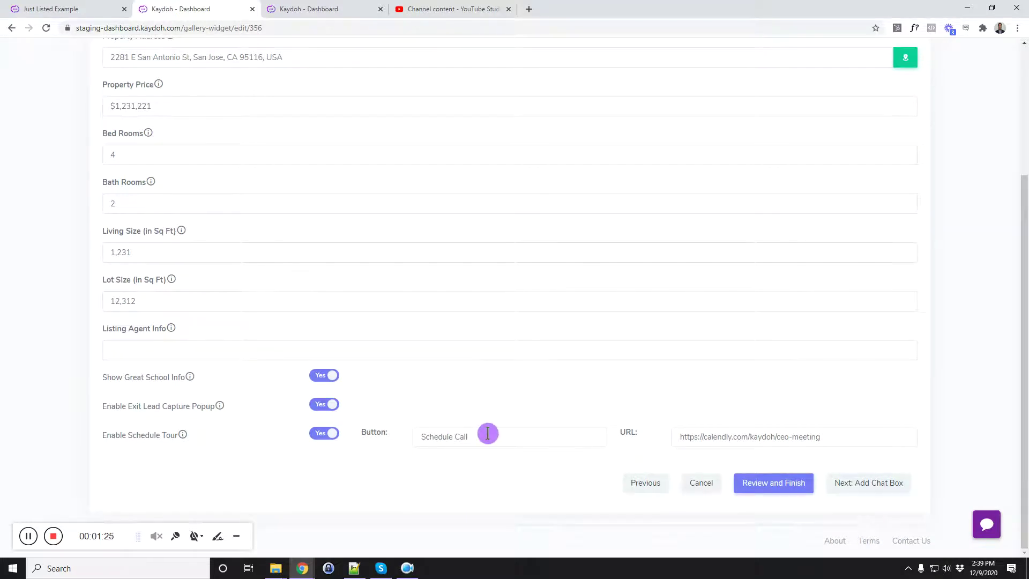
{"action": "double_click", "coordinate": [459, 437]}
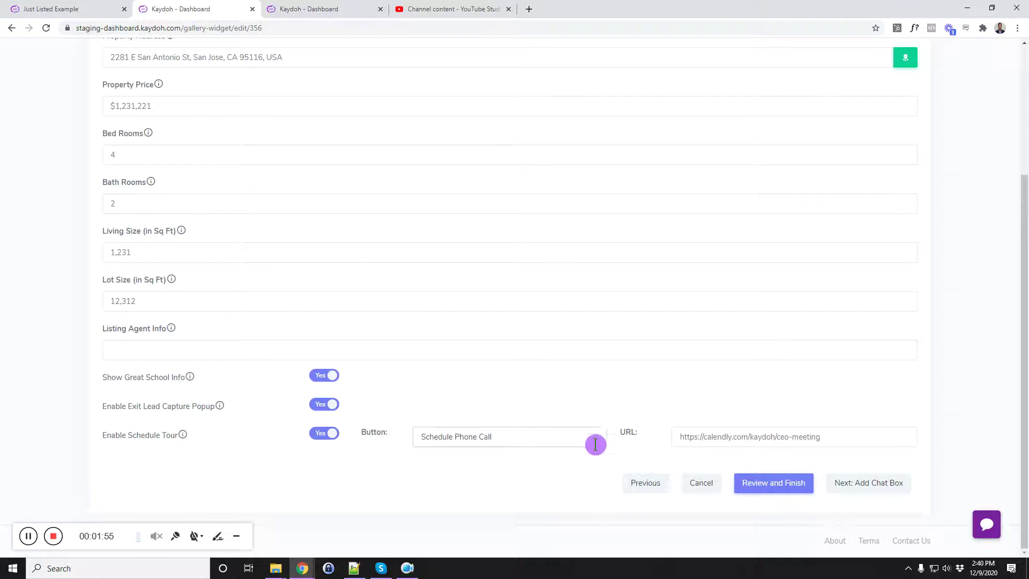
{"action": "left_click_drag", "start_coordinate": [823, 437], "coordinate": [645, 450]}
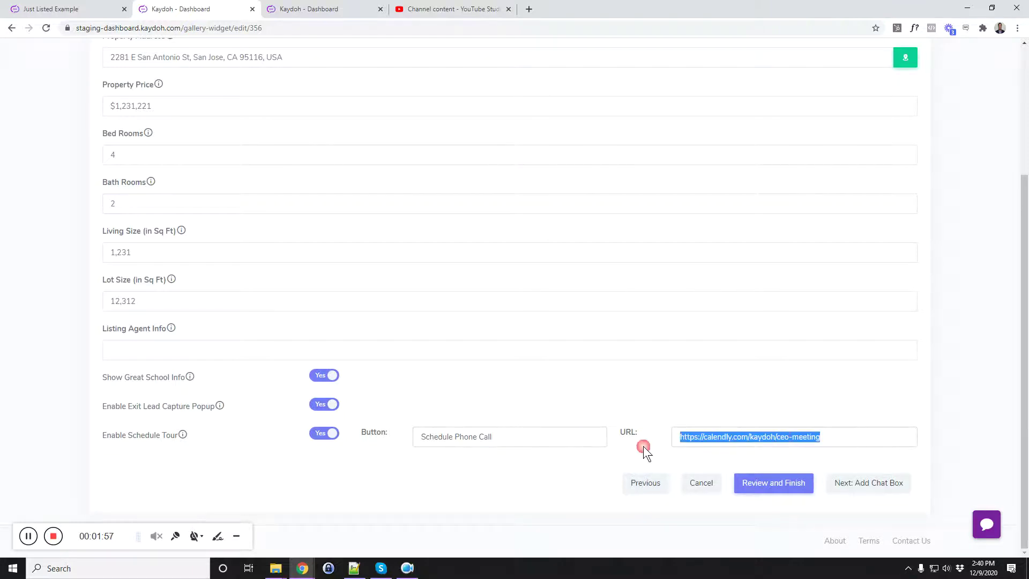
{"action": "scroll", "coordinate": [620, 425], "scroll_direction": "up", "scroll_amount": 3}
{"action": "scroll", "coordinate": [632, 423], "scroll_direction": "down", "scroll_amount": 2}
{"action": "scroll", "coordinate": [644, 422], "scroll_direction": "up", "scroll_amount": 2}
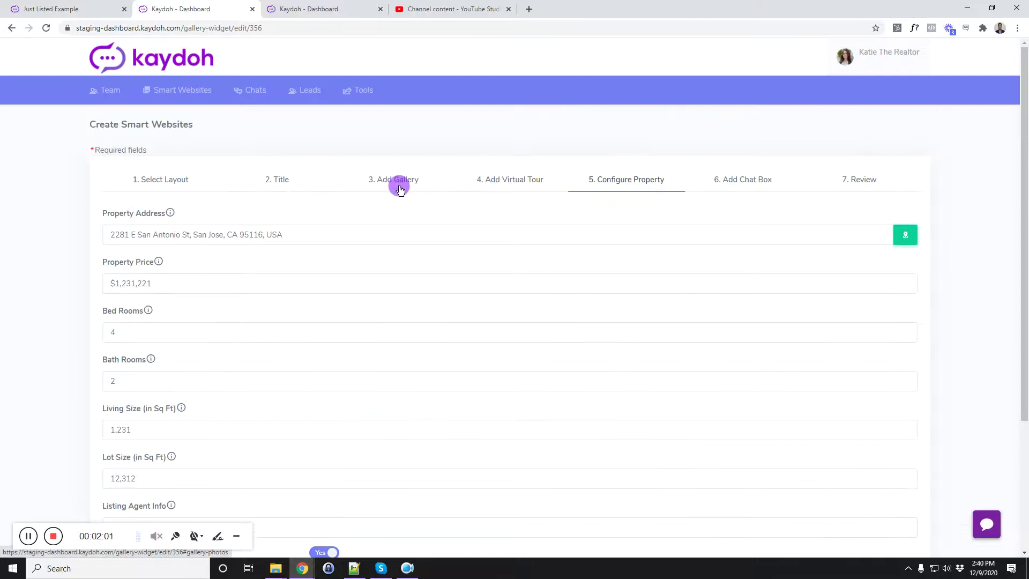
Step: Change the primary color of the Tundra website's customized chat box to dark red, #8C3030
{"action": "left_click", "coordinate": [750, 179]}
{"action": "scroll", "coordinate": [338, 320], "scroll_direction": "down", "scroll_amount": 3}
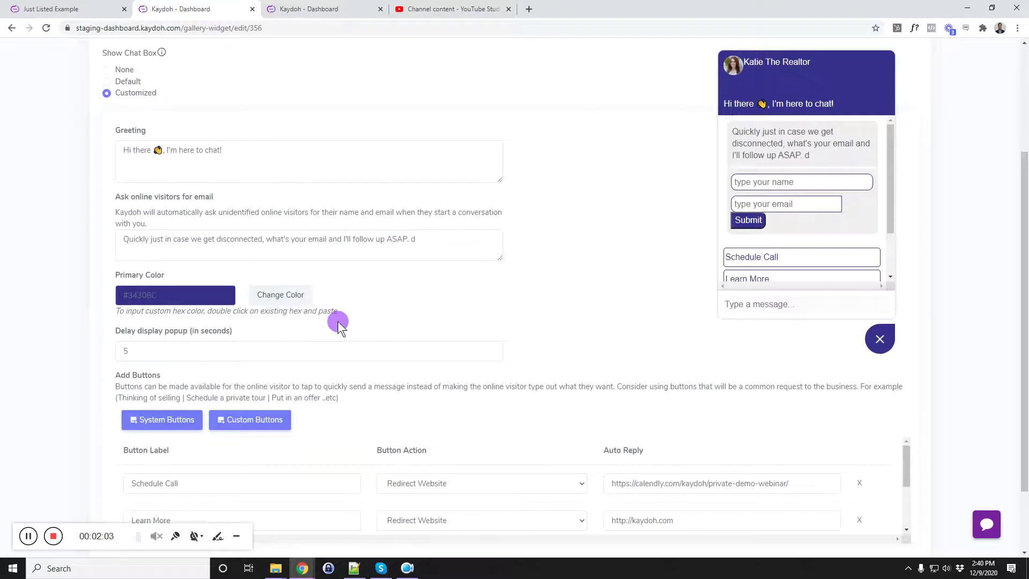
{"action": "left_click", "coordinate": [276, 296]}
{"action": "left_click_drag", "start_coordinate": [210, 329], "coordinate": [210, 306]}
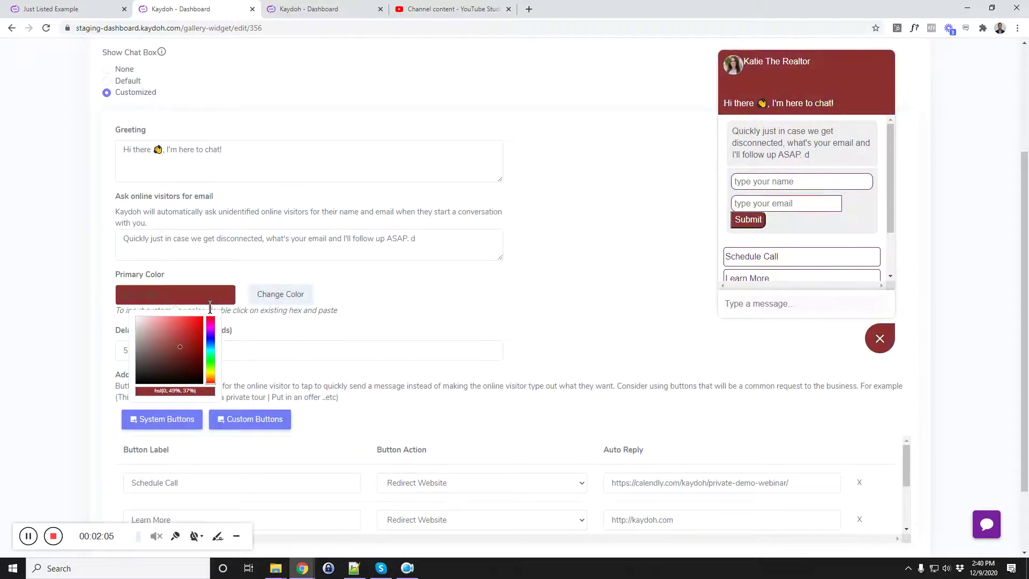
{"action": "left_click", "coordinate": [423, 321]}
{"action": "left_click", "coordinate": [274, 298]}
{"action": "left_click", "coordinate": [209, 322]}
{"action": "left_click_drag", "start_coordinate": [209, 321], "coordinate": [210, 313]}
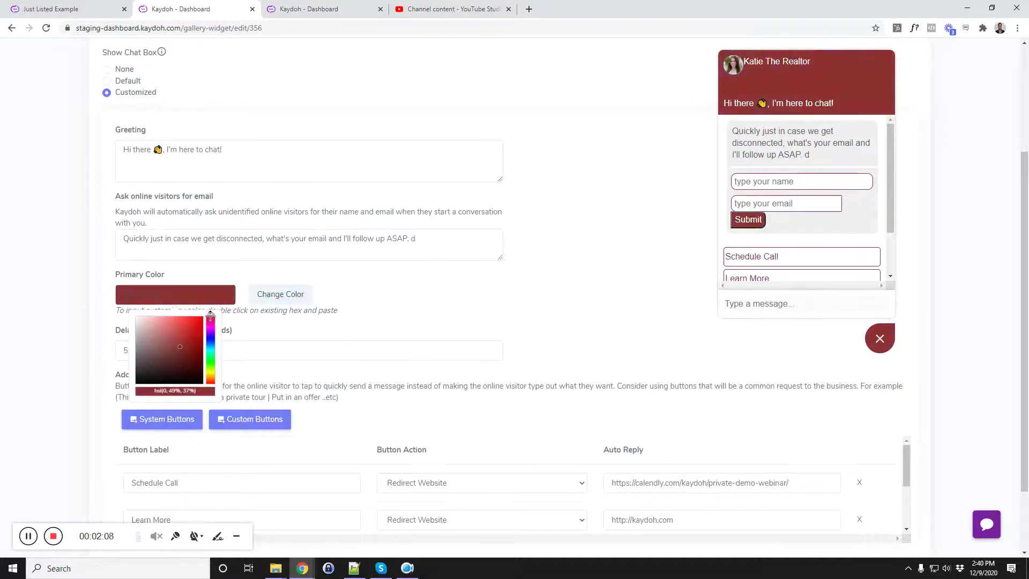
{"action": "left_click", "coordinate": [398, 310]}
Step: Go to the website's review stage and finish editing to save the changes
{"action": "scroll", "coordinate": [630, 286], "scroll_direction": "up", "scroll_amount": 4}
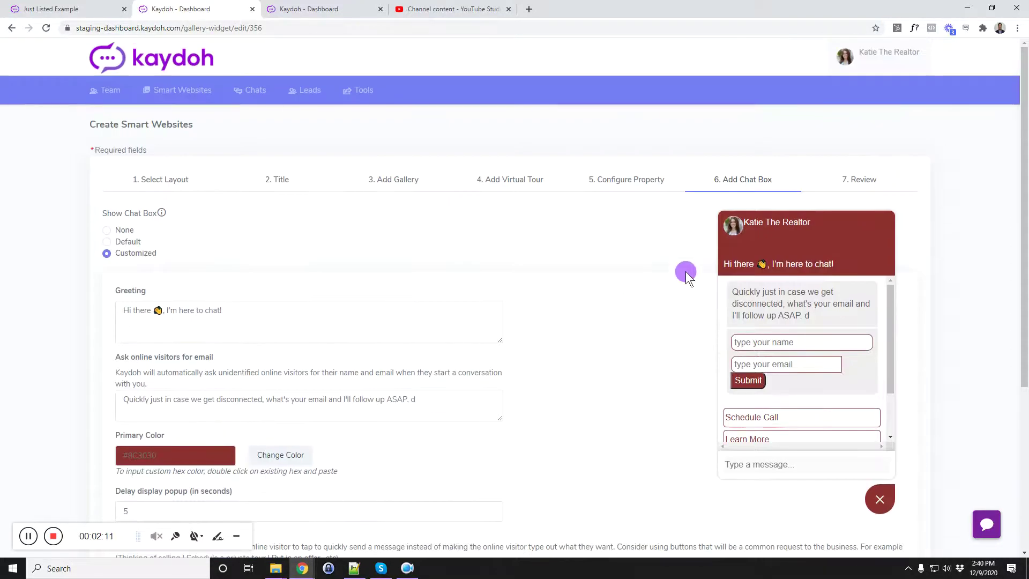
{"action": "left_click", "coordinate": [872, 183]}
{"action": "left_click", "coordinate": [890, 221]}
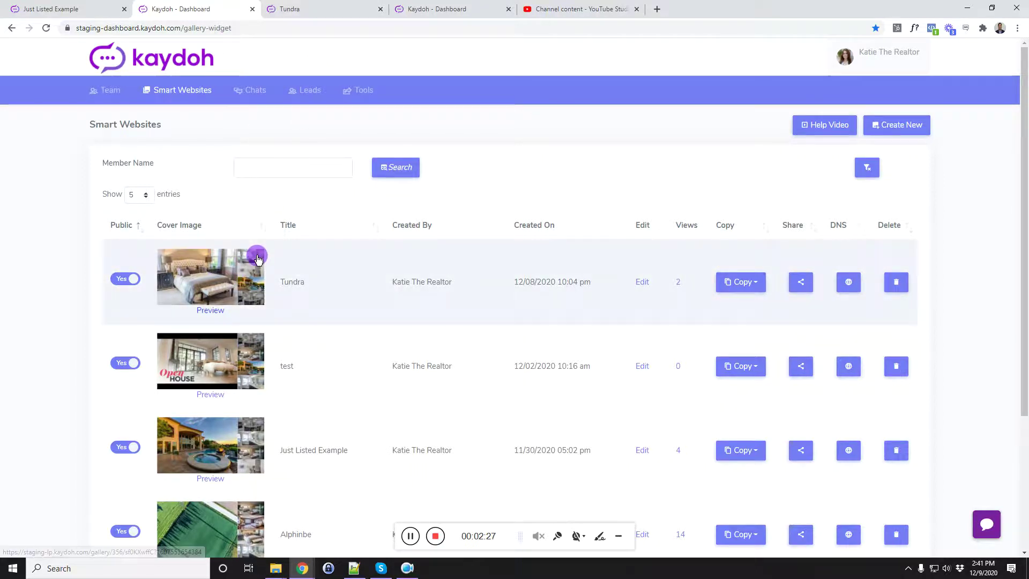
Step: View the Tundra website's published page, examining the scheduling button and the sections down to the request form
{"action": "left_click", "coordinate": [339, 22]}
{"action": "left_click", "coordinate": [339, 9]}
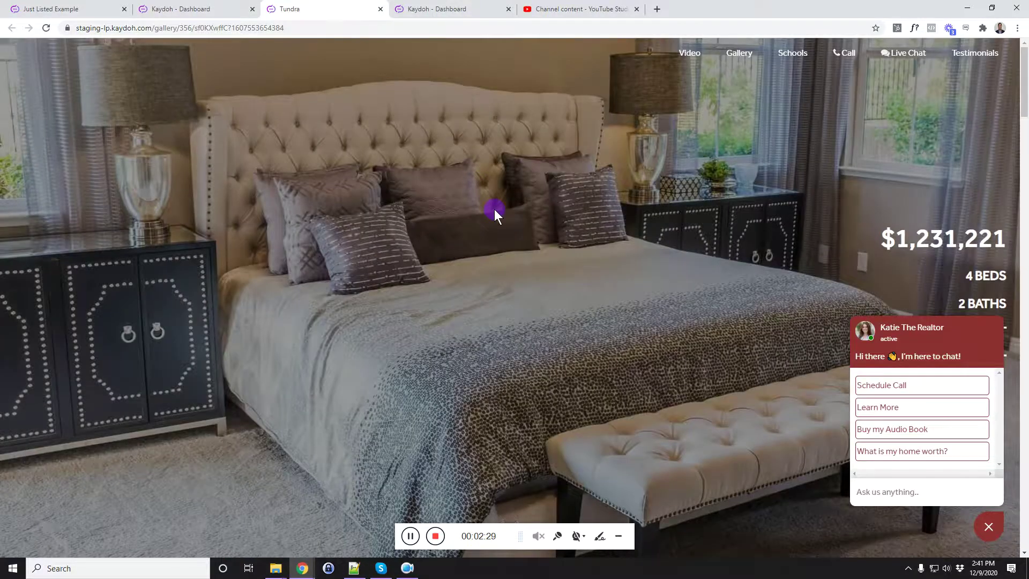
{"action": "scroll", "coordinate": [498, 223], "scroll_direction": "down", "scroll_amount": 5}
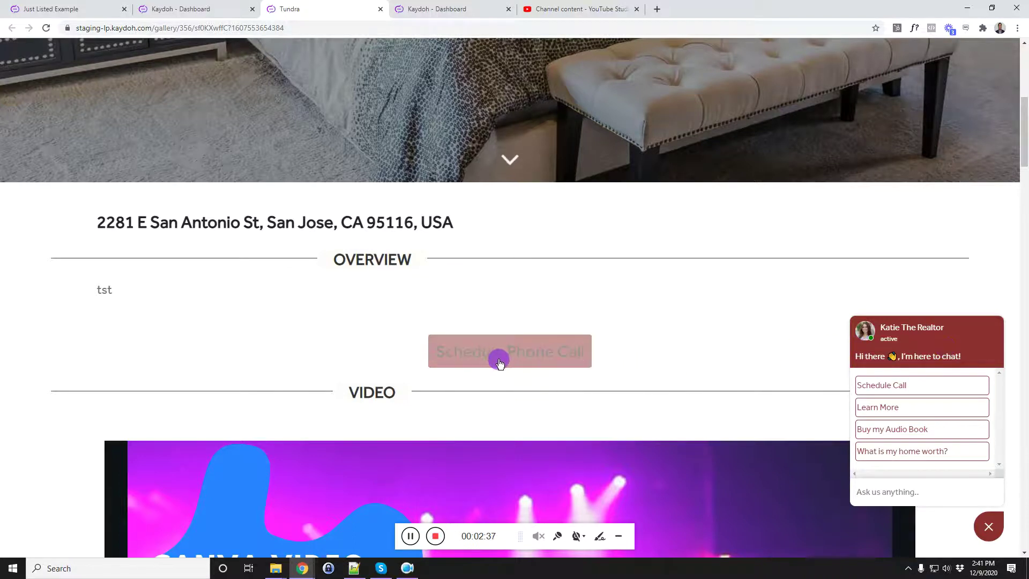
{"action": "scroll", "coordinate": [501, 359], "scroll_direction": "down", "scroll_amount": 12}
{"action": "scroll", "coordinate": [504, 360], "scroll_direction": "down", "scroll_amount": 20}
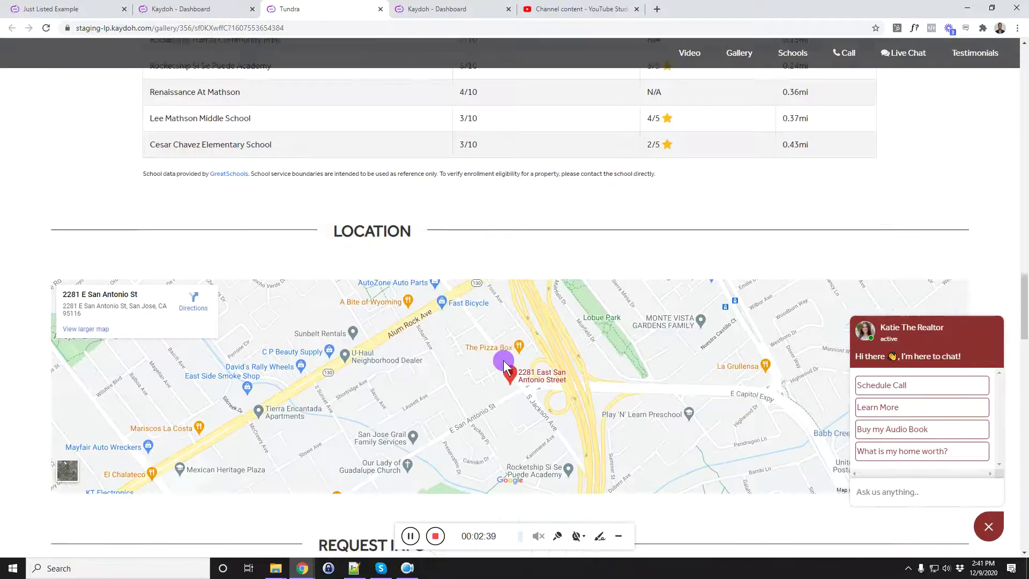
{"action": "scroll", "coordinate": [504, 360], "scroll_direction": "down", "scroll_amount": 2}
{"action": "scroll", "coordinate": [507, 362], "scroll_direction": "up", "scroll_amount": 20}
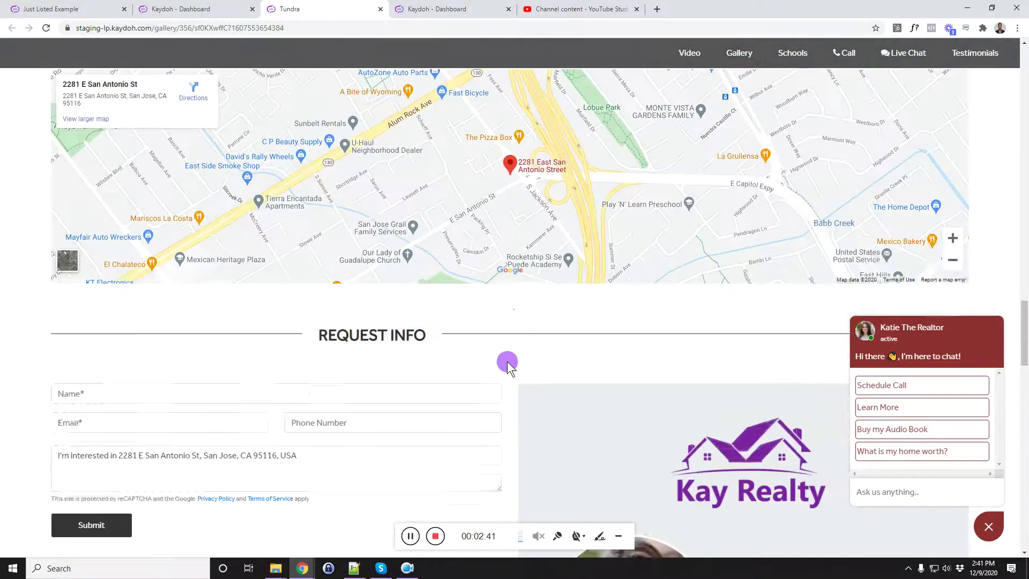
Step: Enlarge a gallery photo, test its Schedule Phone Call button, and close the calendar, photo and exit offer
{"action": "left_click", "coordinate": [534, 361]}
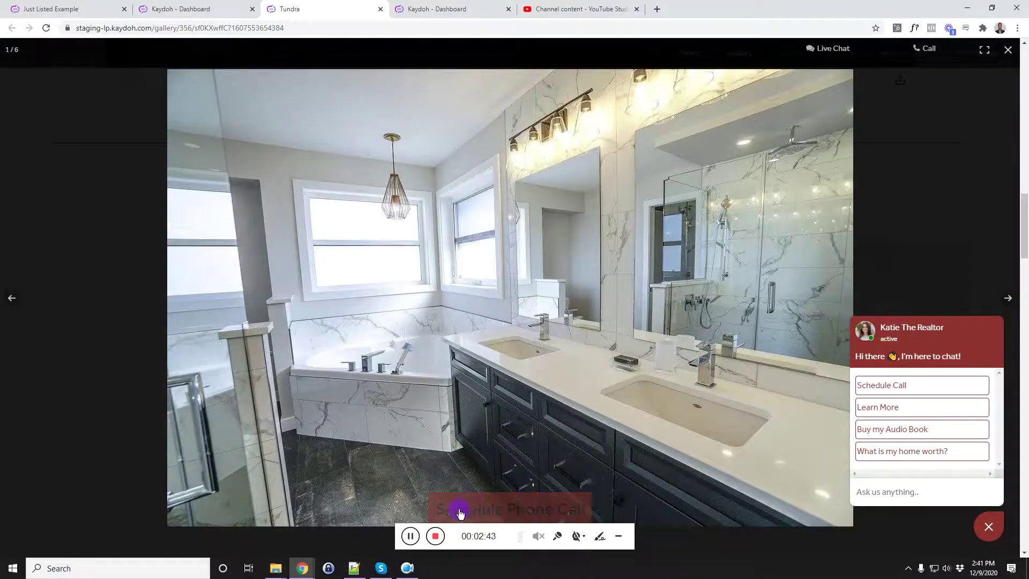
{"action": "left_click", "coordinate": [526, 509]}
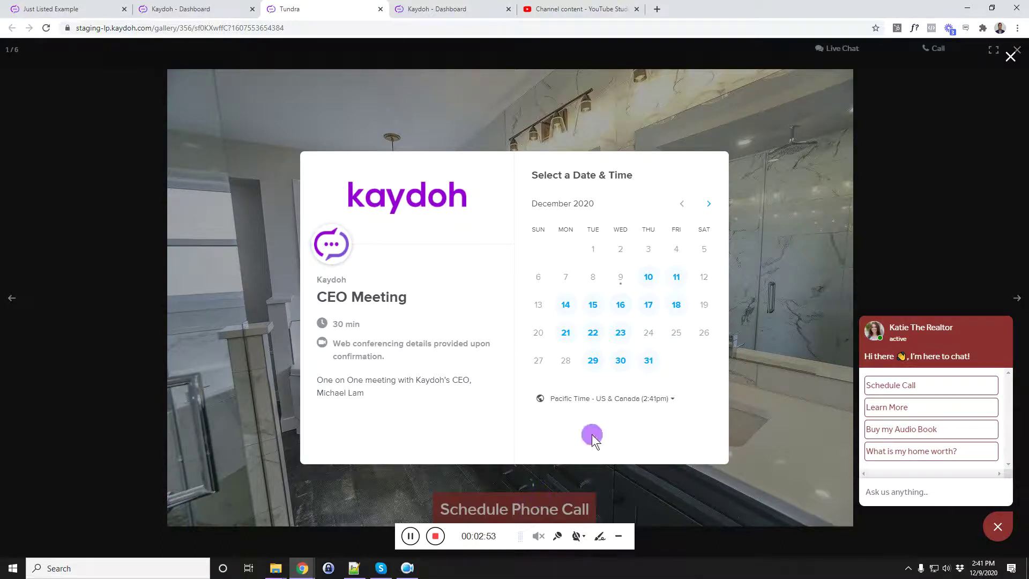
{"action": "left_click", "coordinate": [998, 69]}
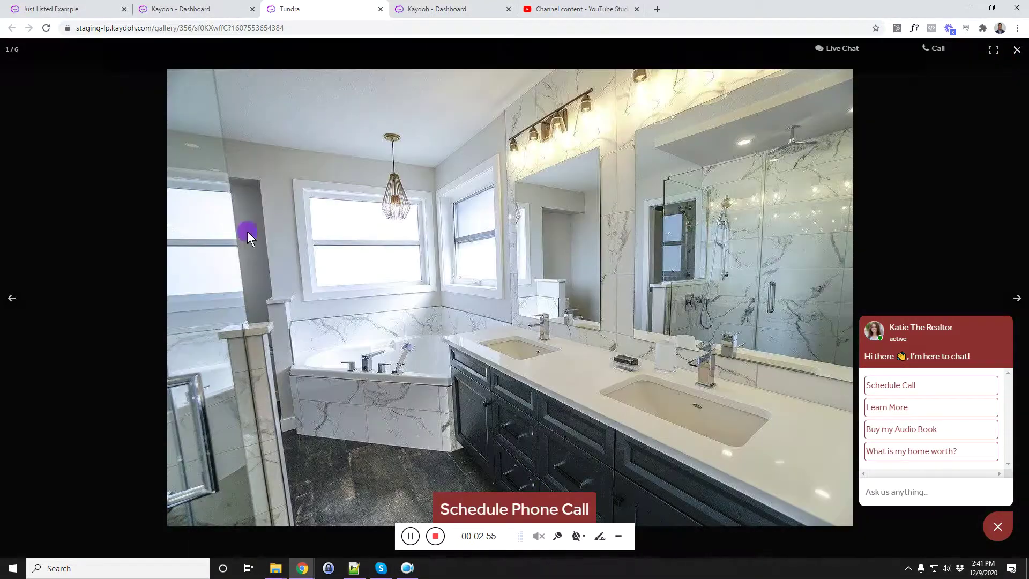
{"action": "left_click", "coordinate": [1008, 49]}
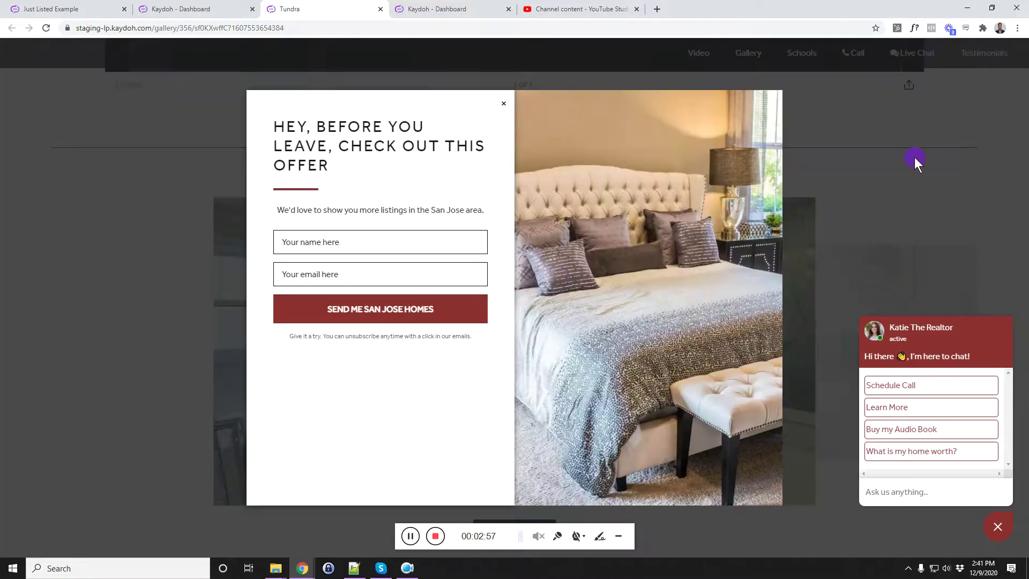
{"action": "left_click", "coordinate": [505, 109]}
Step: Test the Schedule Phone Call button in the Overview section and close the booking calendar
{"action": "scroll", "coordinate": [475, 232], "scroll_direction": "up", "scroll_amount": 10}
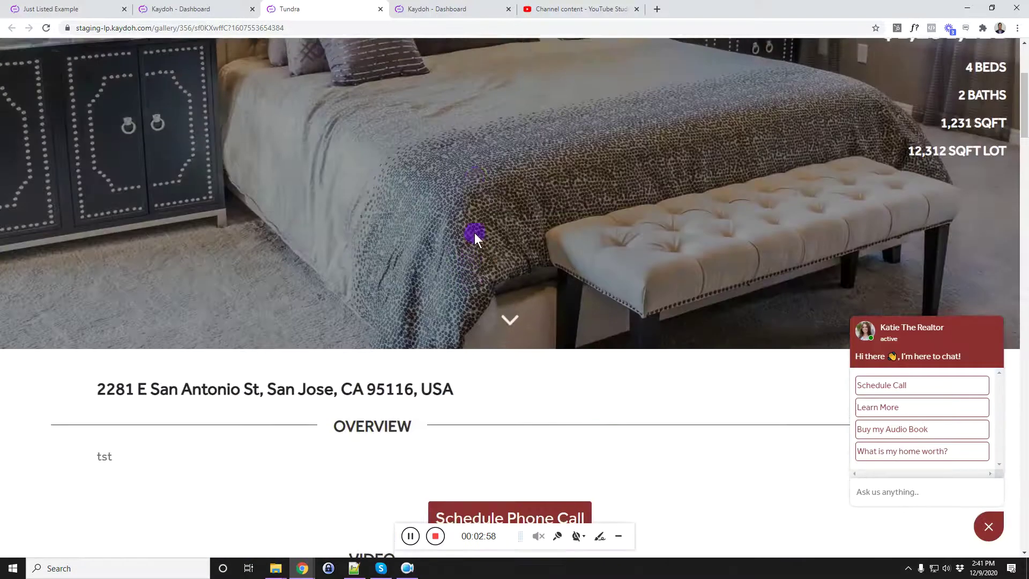
{"action": "scroll", "coordinate": [475, 233], "scroll_direction": "down", "scroll_amount": 4}
{"action": "left_click", "coordinate": [508, 307]}
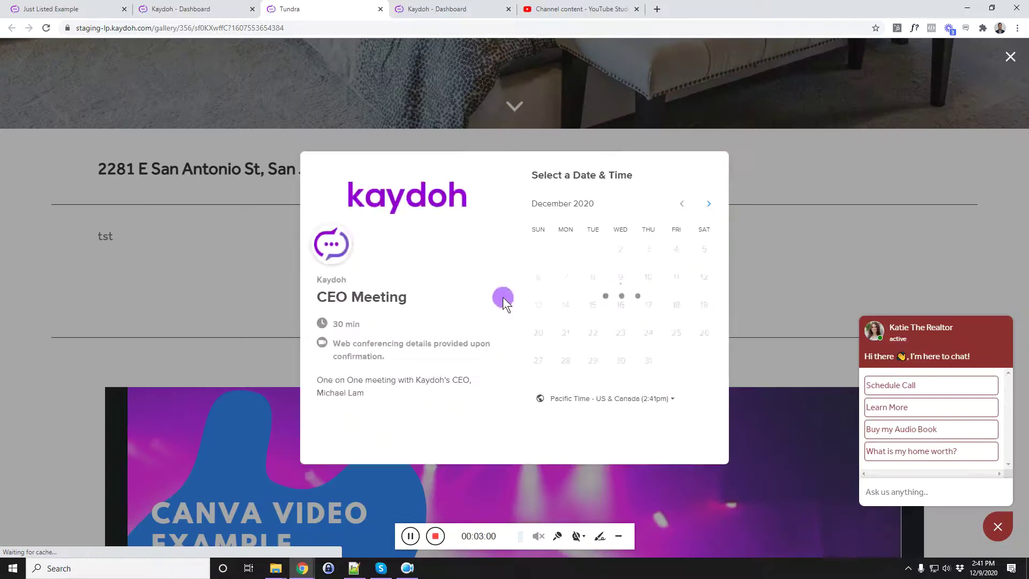
{"action": "left_click", "coordinate": [1010, 57]}
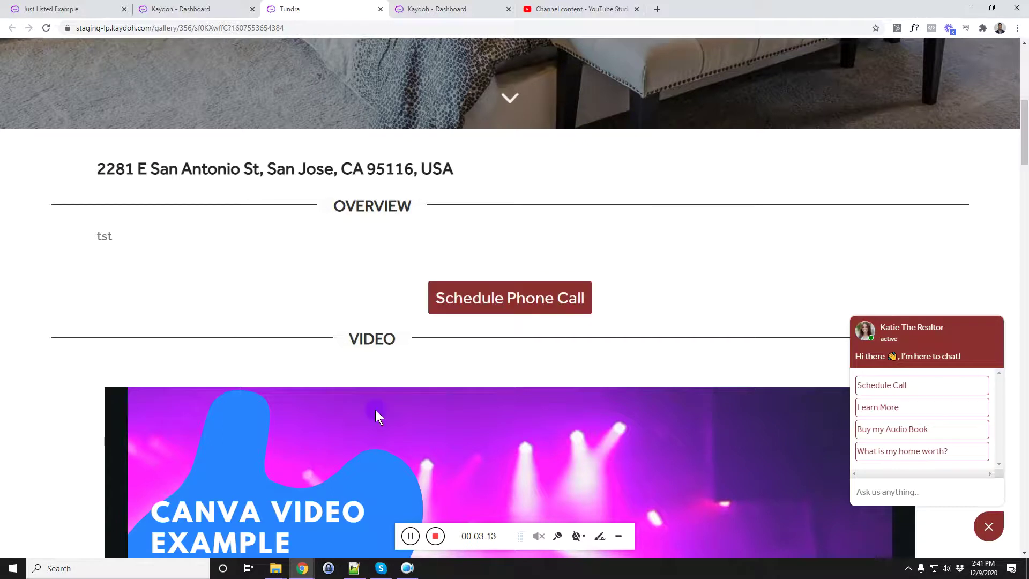
Step: Return from the published page to the dashboard's account settings, view the Calendar Link field, and open the support chat
{"action": "scroll", "coordinate": [376, 412], "scroll_direction": "down", "scroll_amount": 3}
{"action": "scroll", "coordinate": [375, 409], "scroll_direction": "down", "scroll_amount": 6}
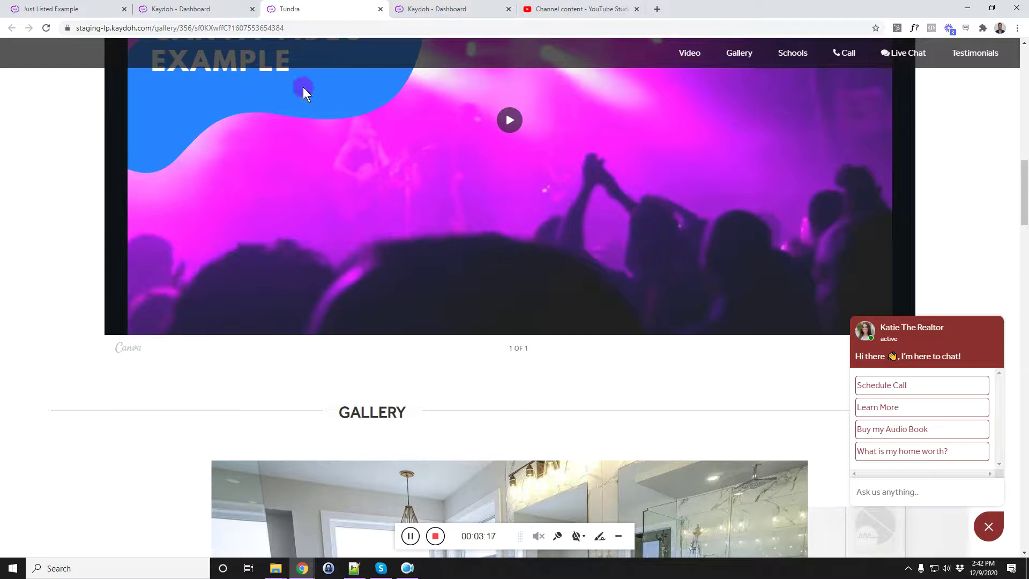
{"action": "left_click", "coordinate": [424, 11]}
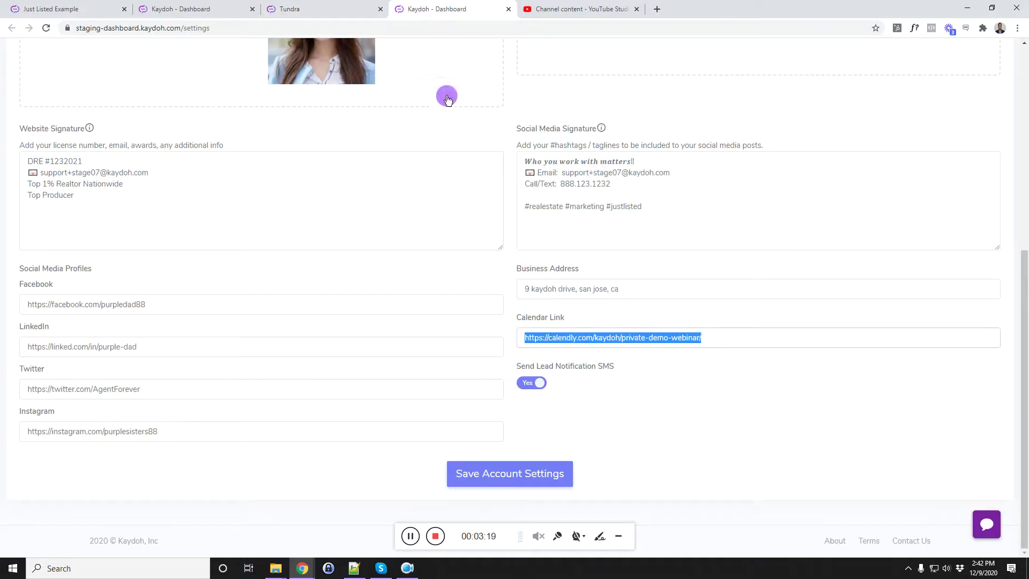
{"action": "scroll", "coordinate": [466, 177], "scroll_direction": "up", "scroll_amount": 6}
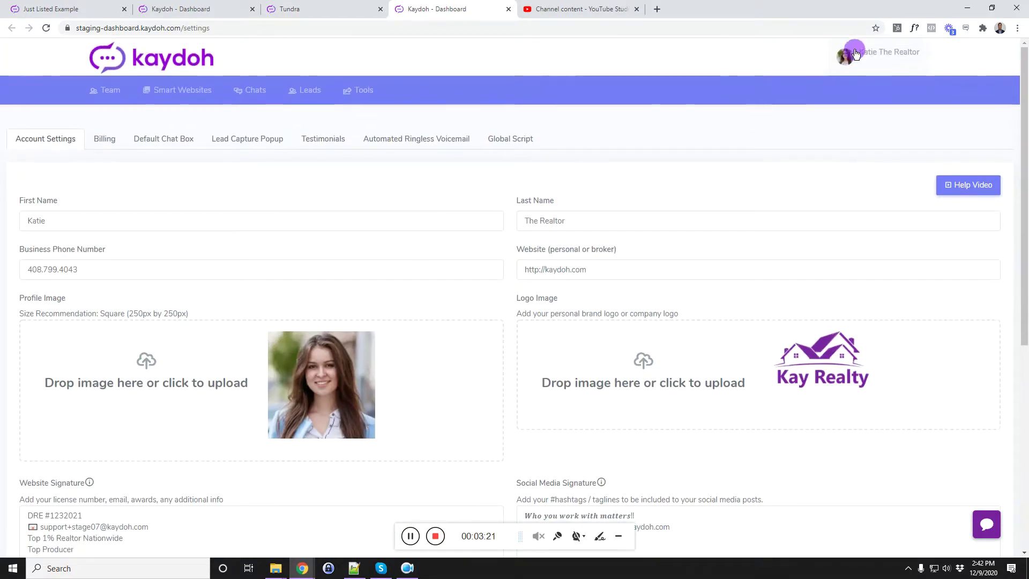
{"action": "left_click", "coordinate": [857, 54]}
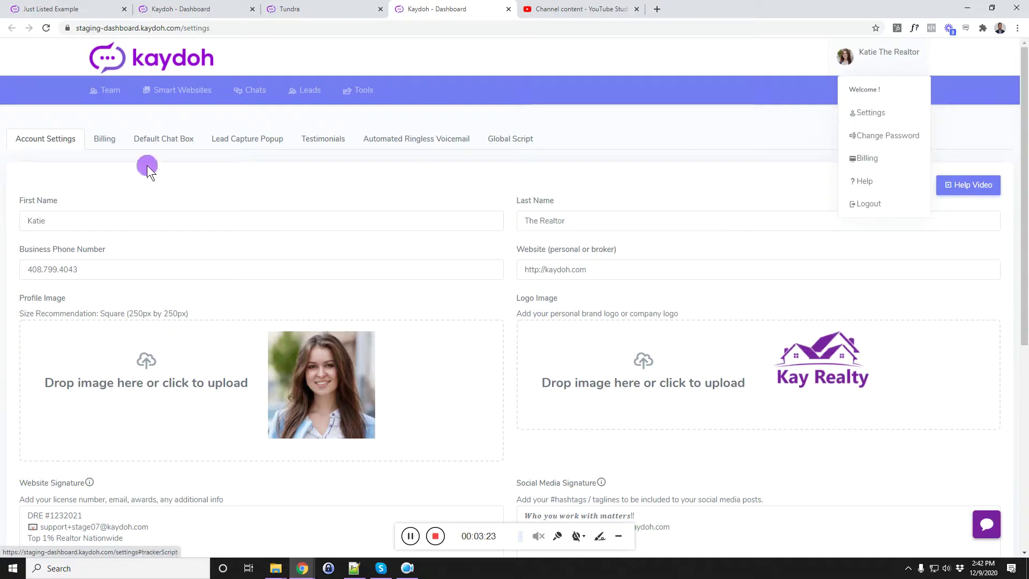
{"action": "left_click", "coordinate": [51, 141]}
{"action": "scroll", "coordinate": [476, 280], "scroll_direction": "down", "scroll_amount": 4}
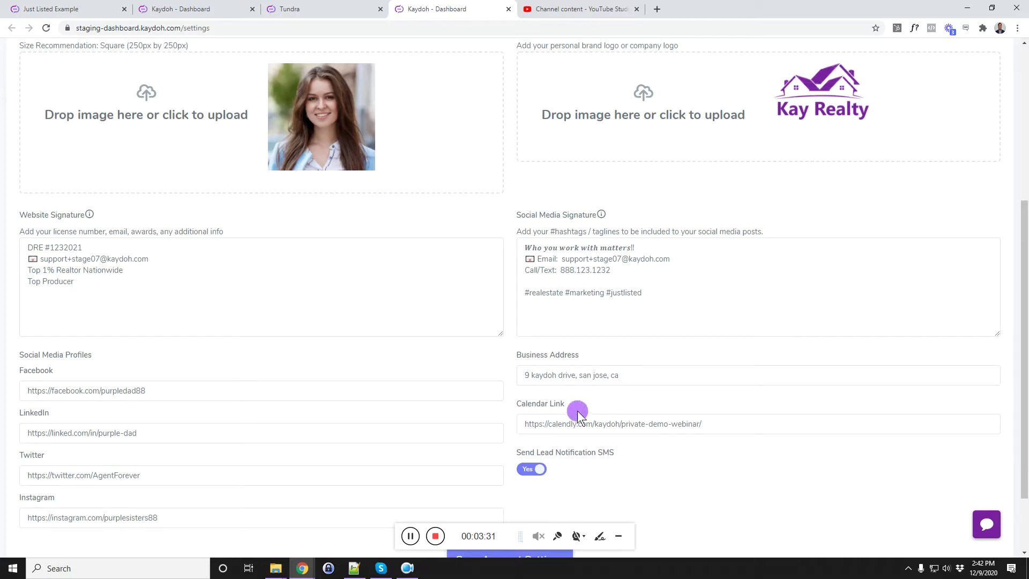
{"action": "left_click", "coordinate": [984, 521]}
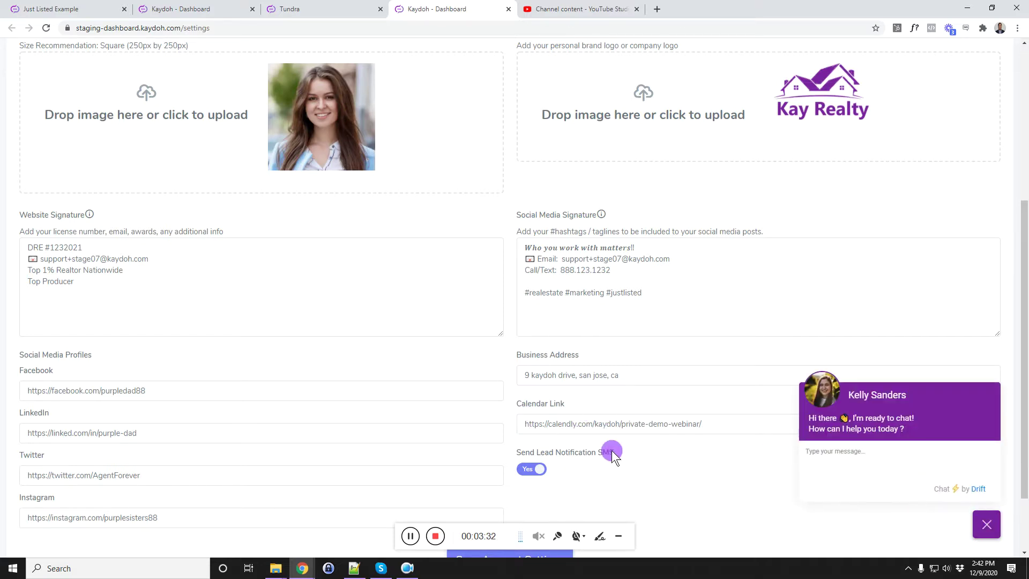